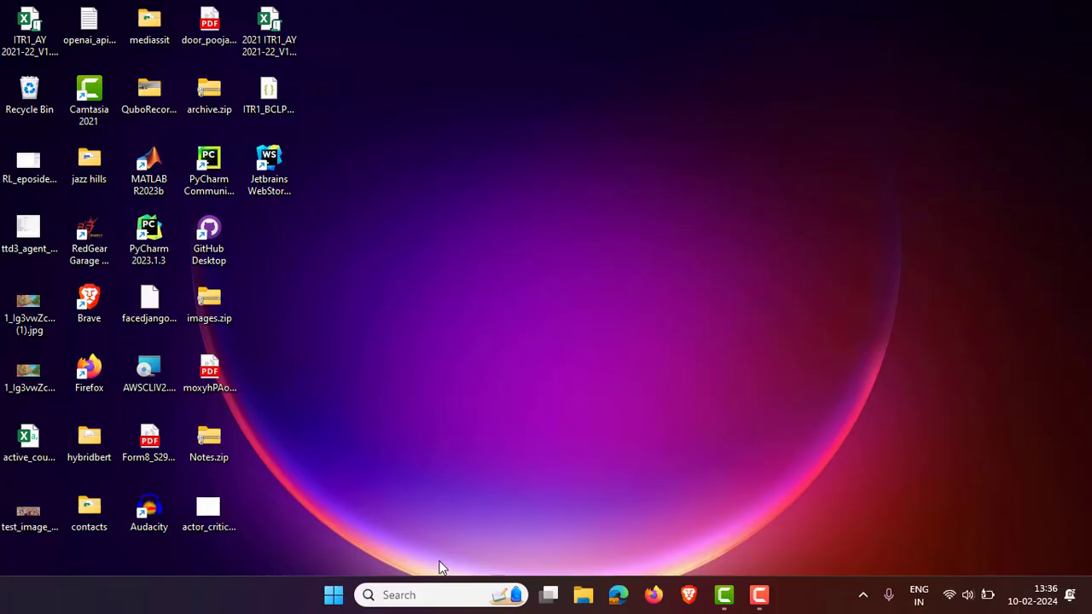
- Search Windows for 'microsoft store' and launch the Microsoft Store app
left_click(394, 595)
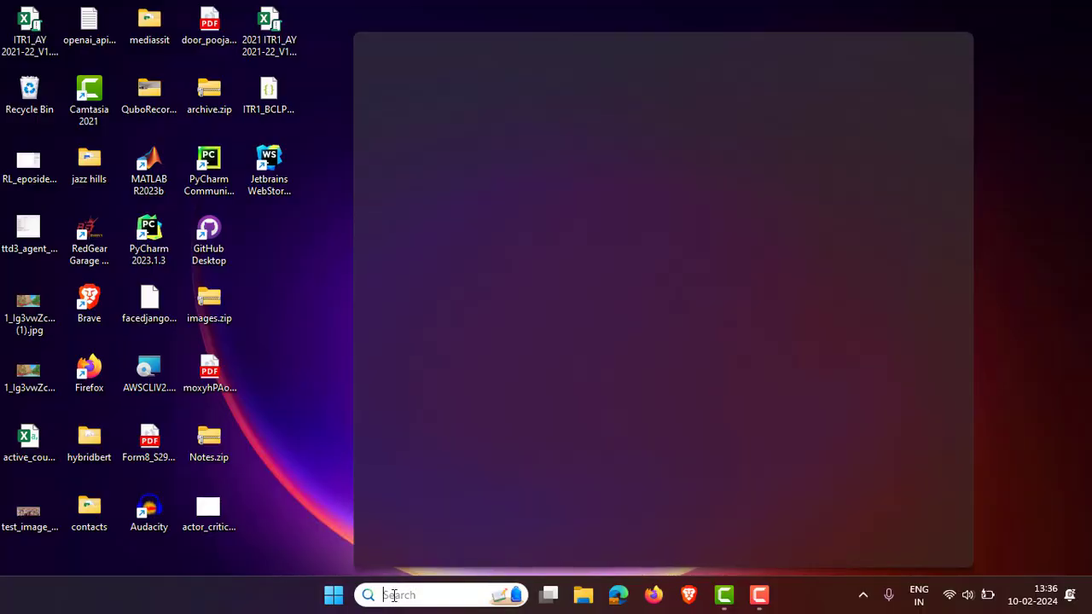
type("m")
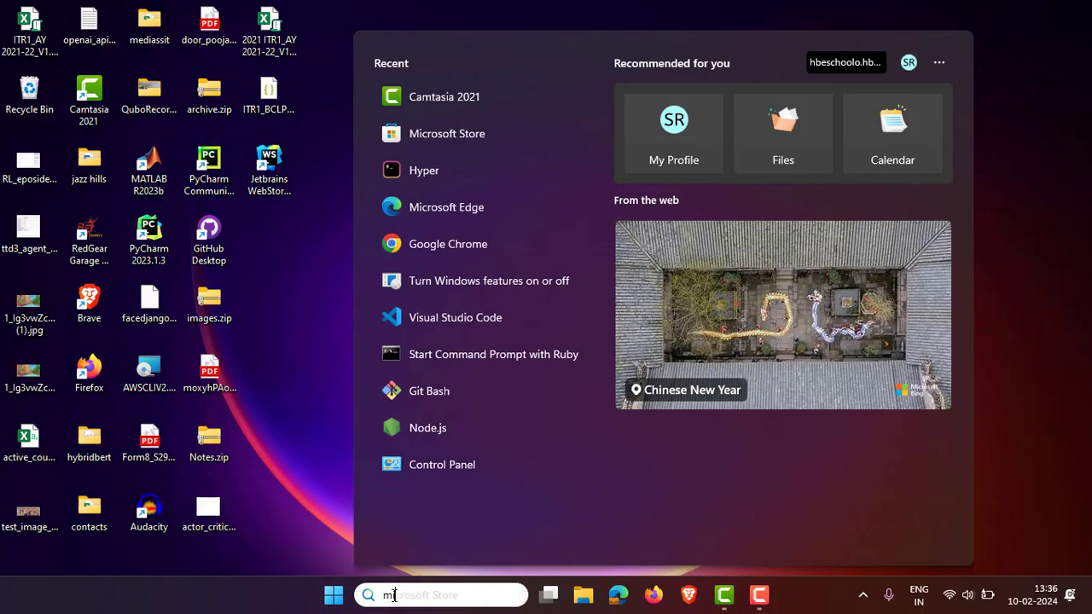
type("icrosofts")
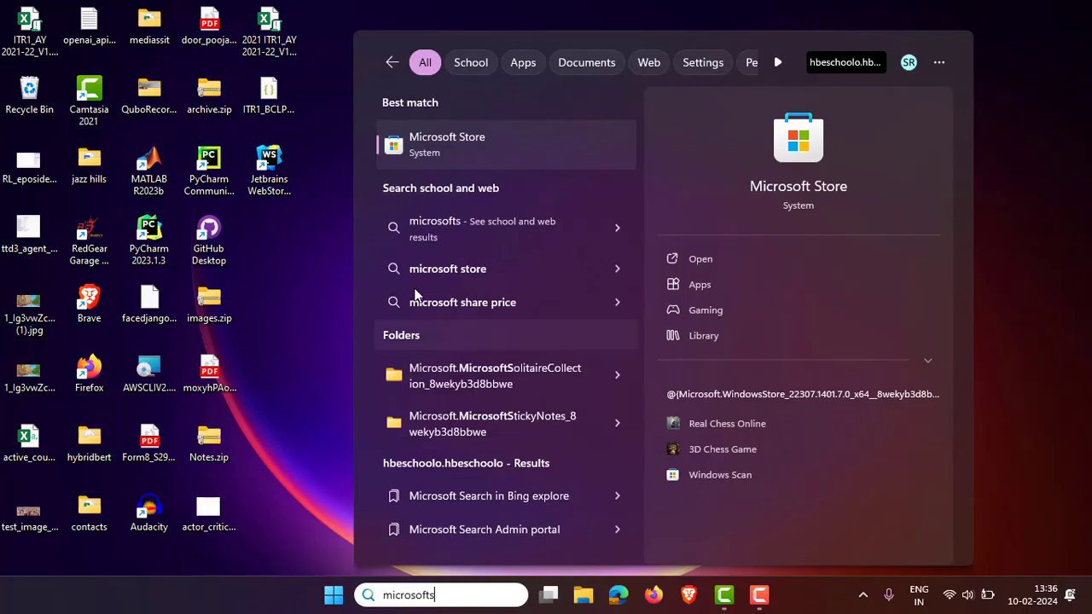
left_click(435, 137)
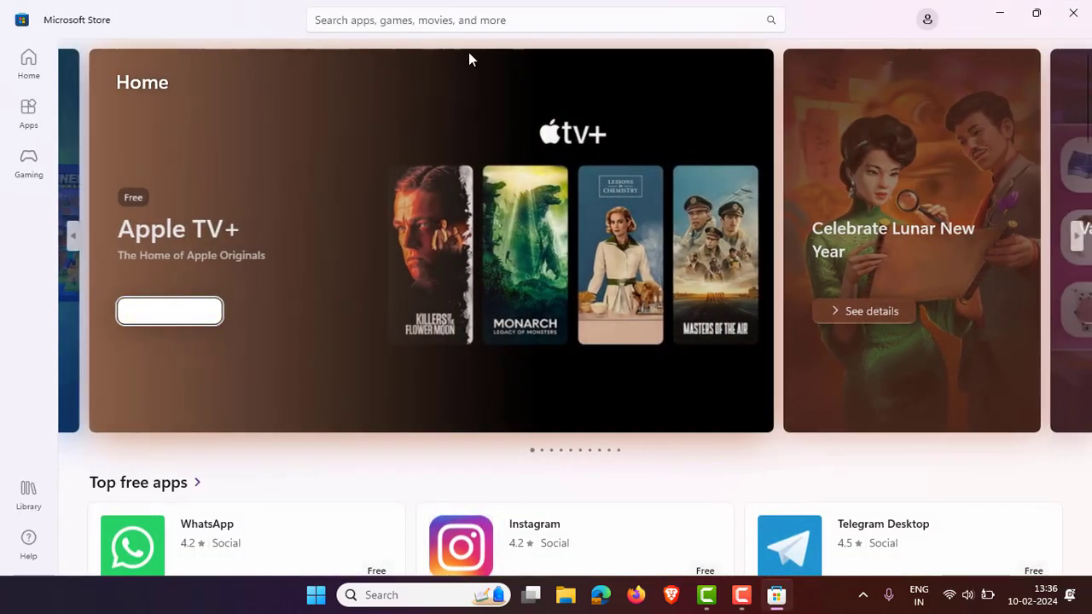
- Search the Store for 'ubuntu' and browse to the Ubuntu 22.04.3 LTS result
left_click(503, 26)
type("ubun")
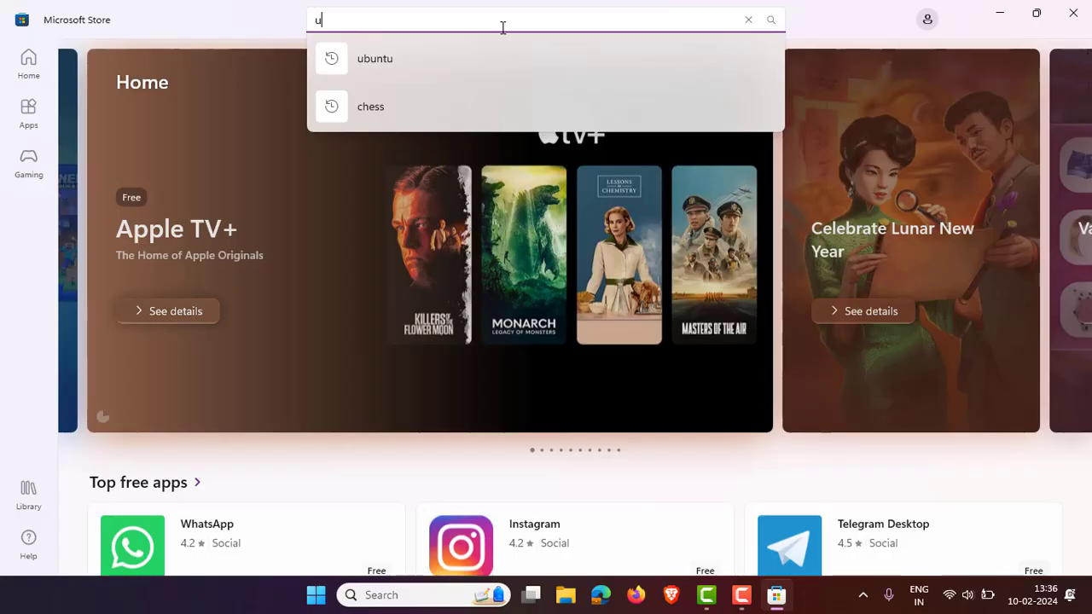
key("BackSpace")
key("BackSpace")
key("BackSpace")
type("buntu")
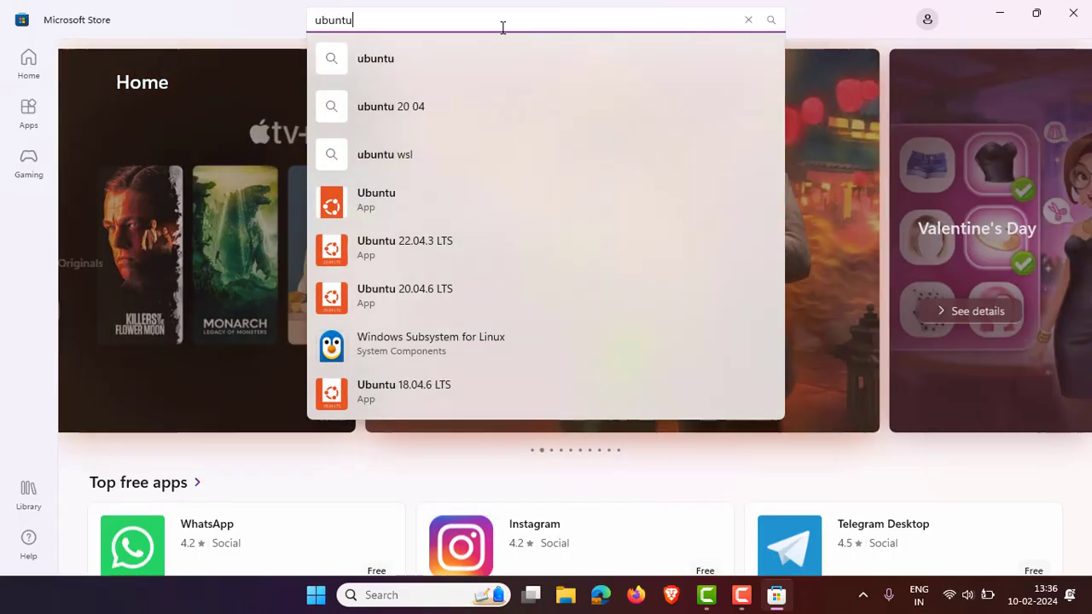
key("Return")
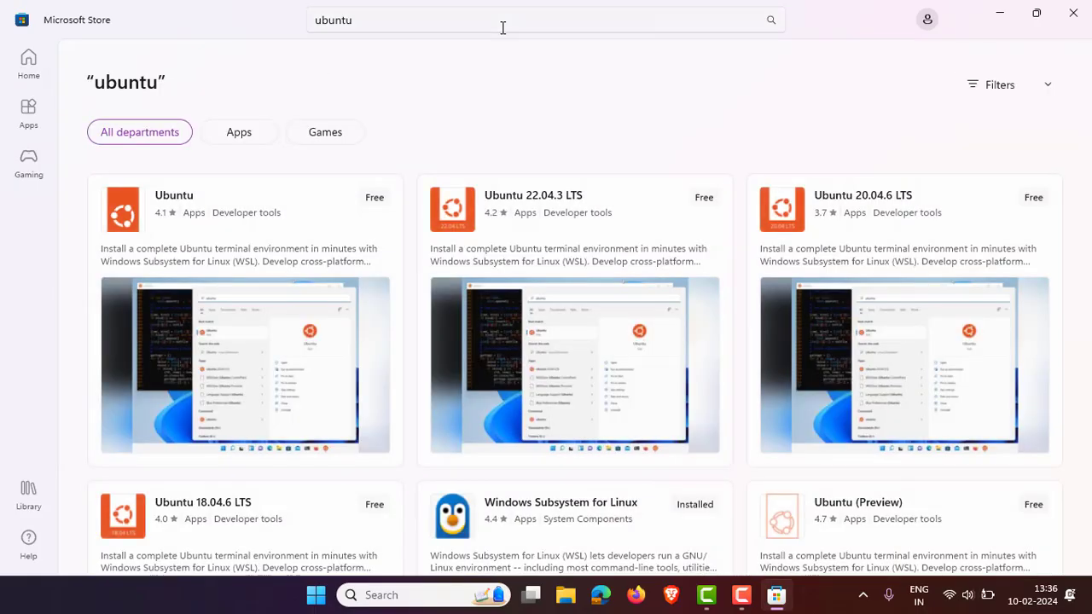
scroll(473, 128, "down", 2)
scroll(474, 129, "up", 2)
scroll(474, 128, "down", 3)
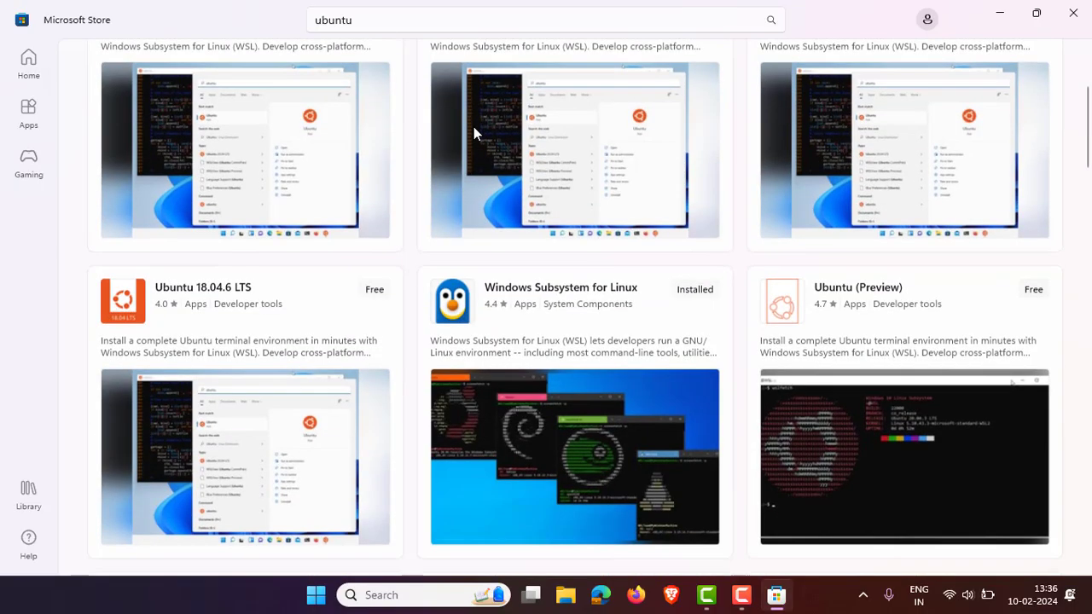
scroll(474, 127, "up", 3)
mouse_move(541, 212)
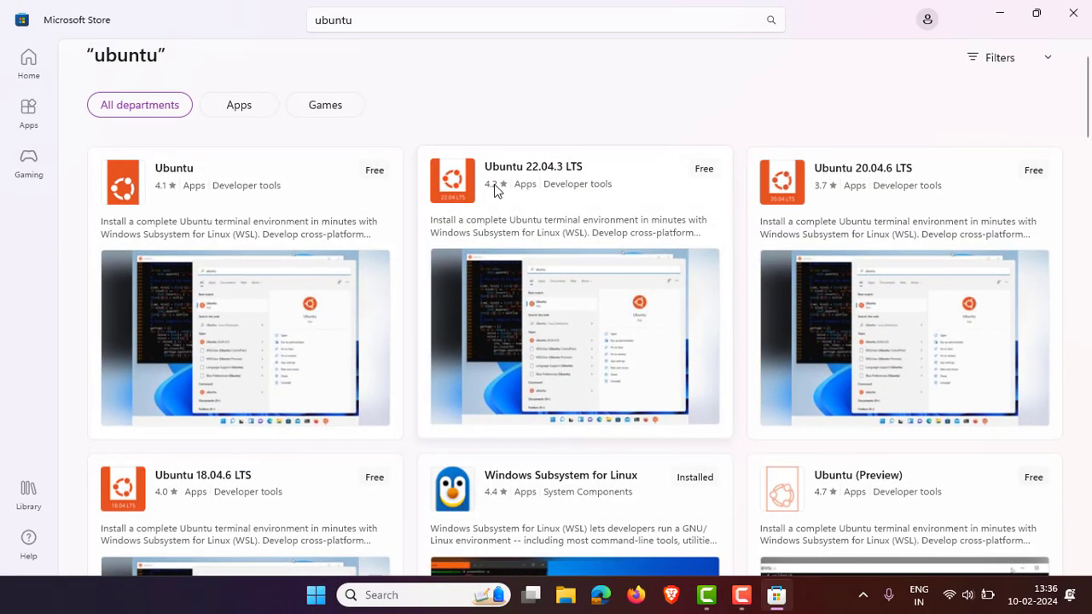
mouse_move(717, 208)
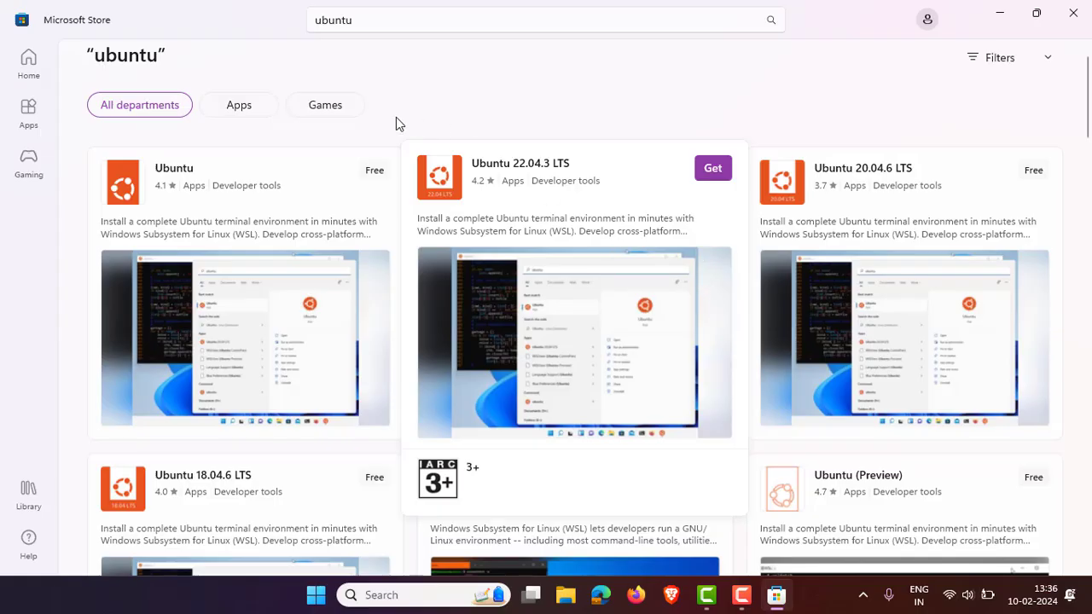
- Open the Ubuntu 22.04.3 LTS product page and install it with Get
left_click(606, 174)
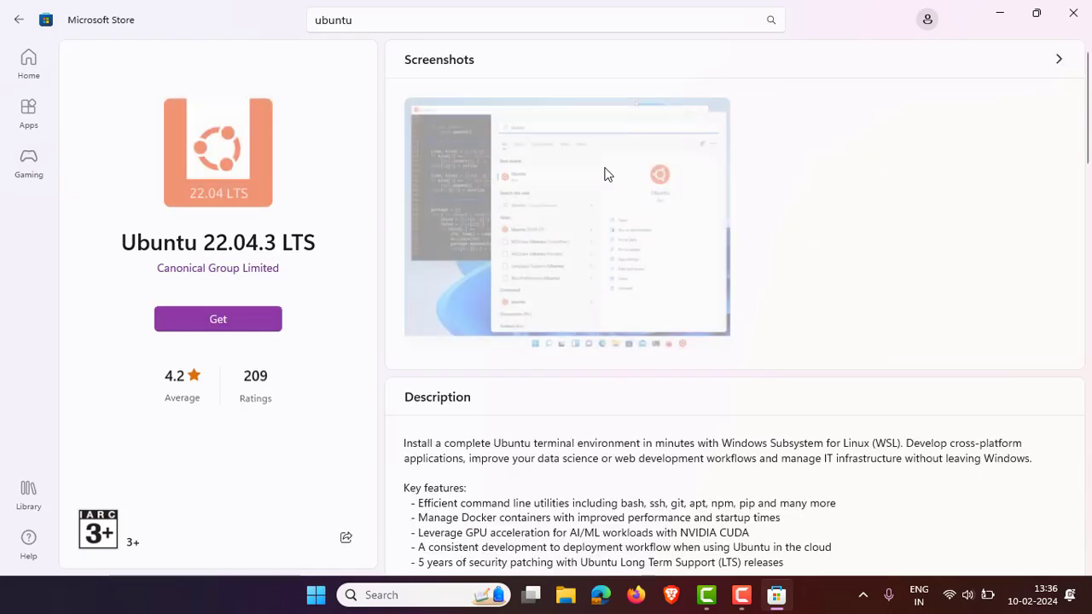
scroll(628, 449, "down", 2)
scroll(628, 449, "down", 5)
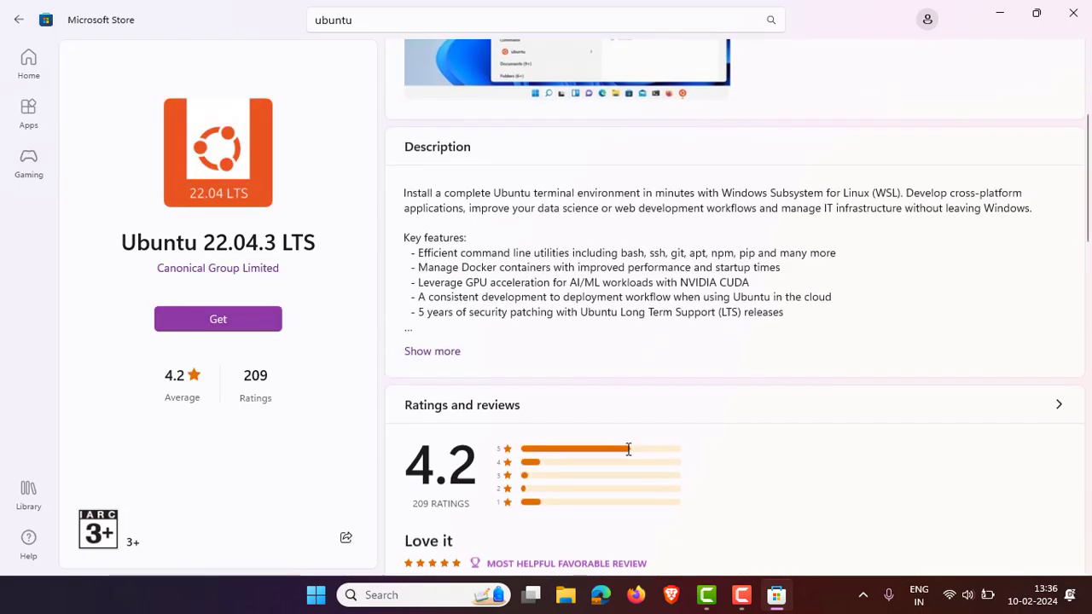
scroll(626, 453, "up", 4)
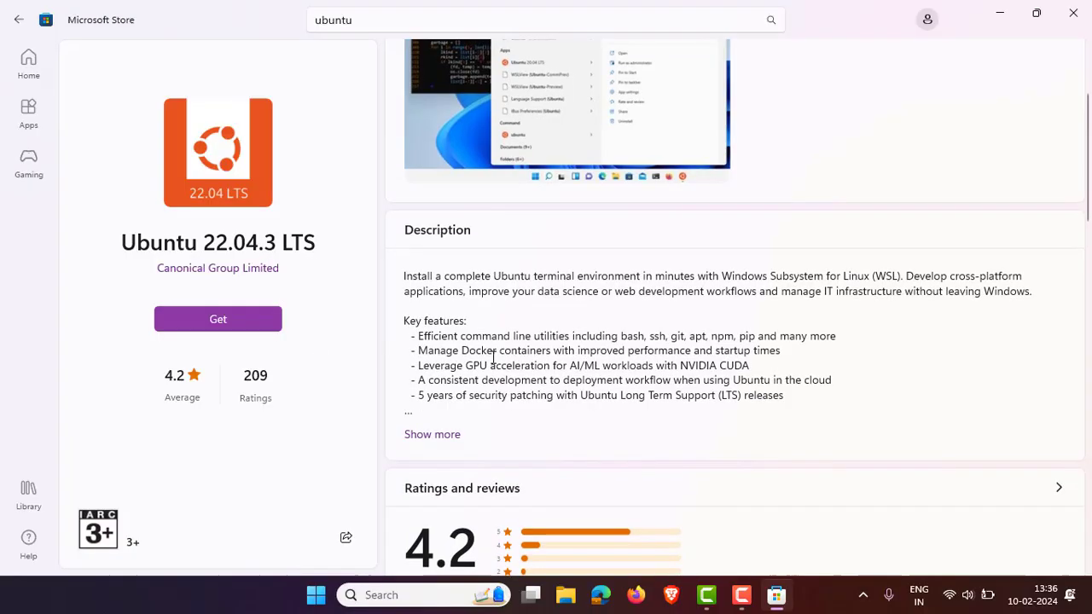
scroll(493, 358, "down", 6)
scroll(621, 273, "up", 2)
scroll(620, 273, "down", 6)
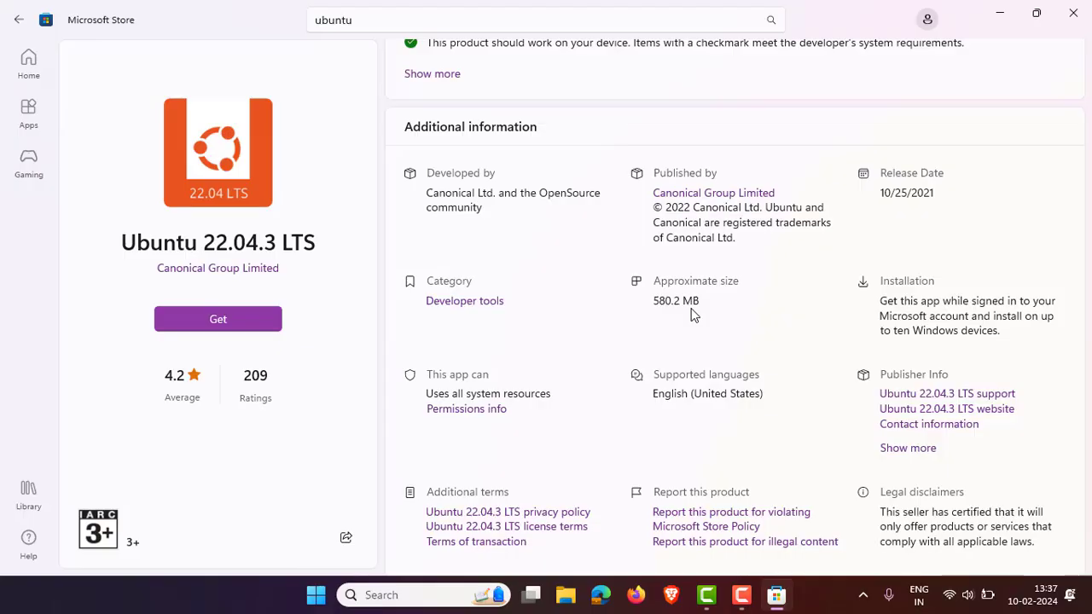
left_click(239, 322)
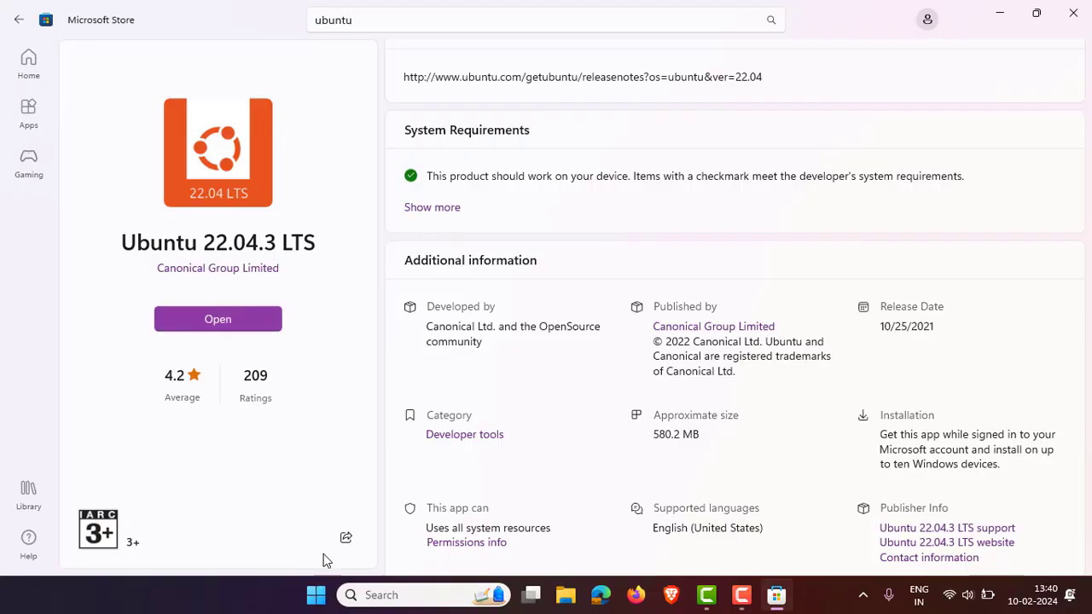
- Find 'ubuntu' through Start menu search and open Ubuntu 22.04.3 LTS
left_click(316, 595)
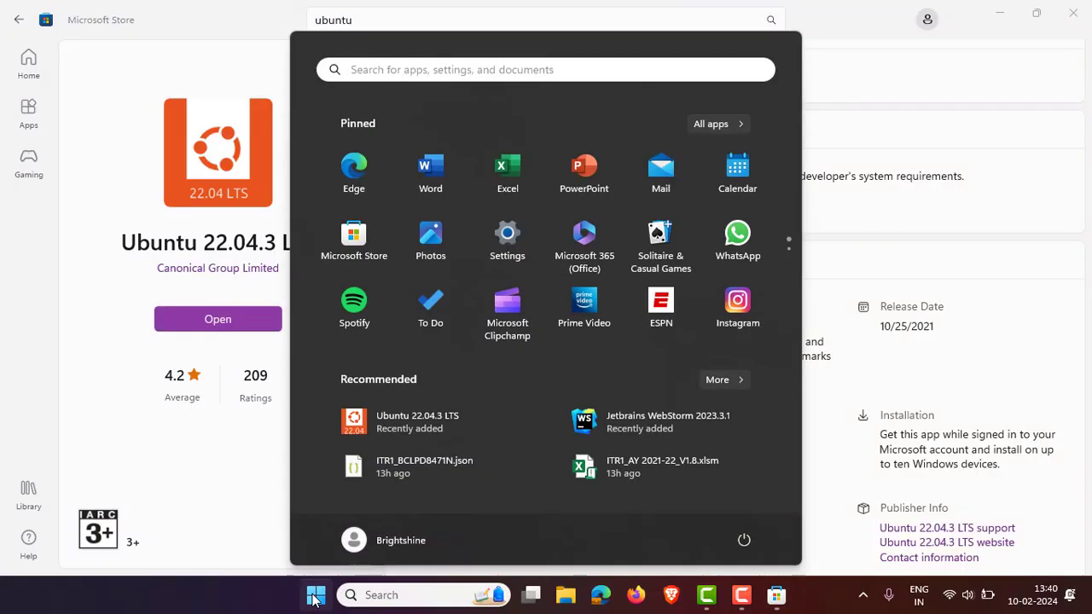
left_click(474, 37)
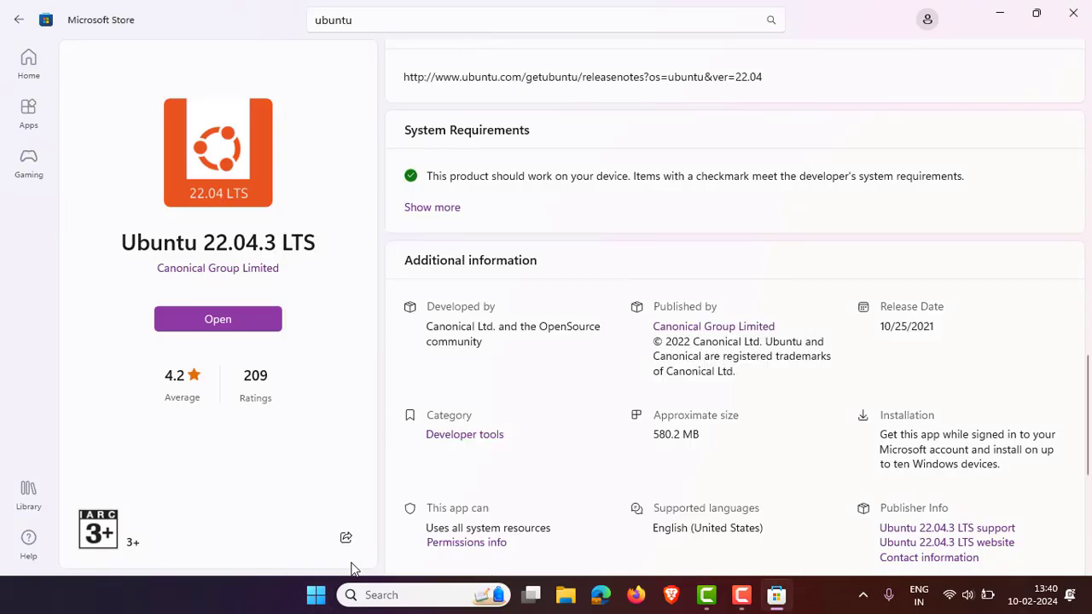
left_click(316, 595)
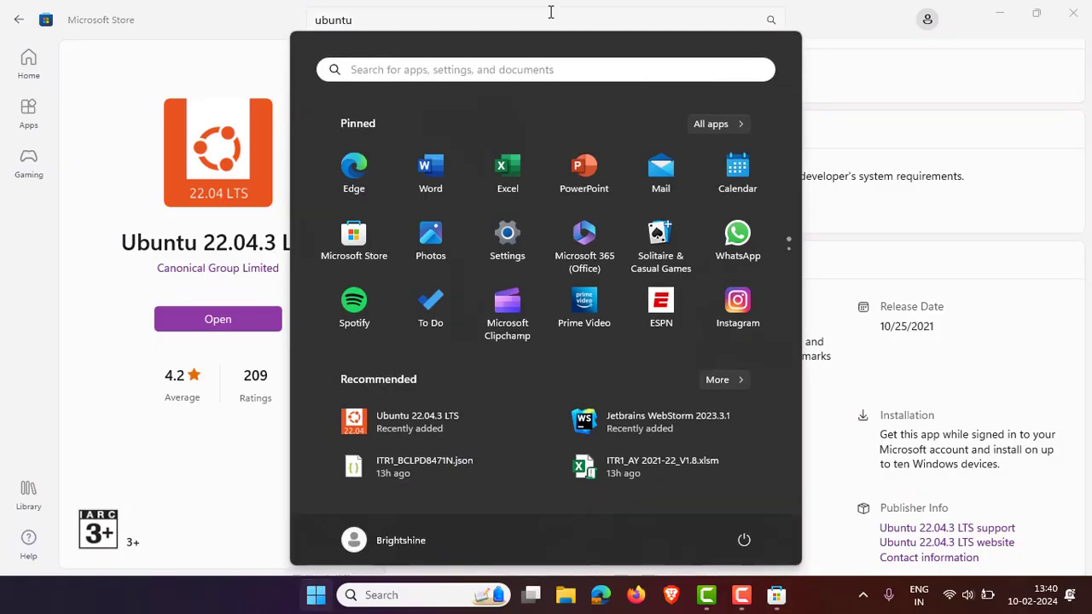
left_click(522, 62)
type("ubuntu")
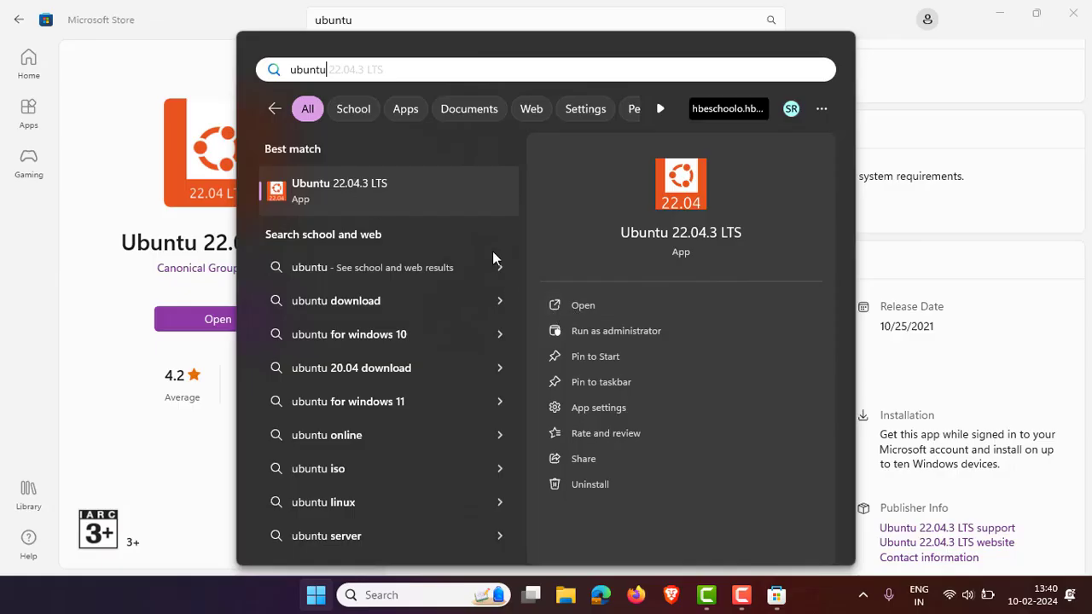
left_click(665, 307)
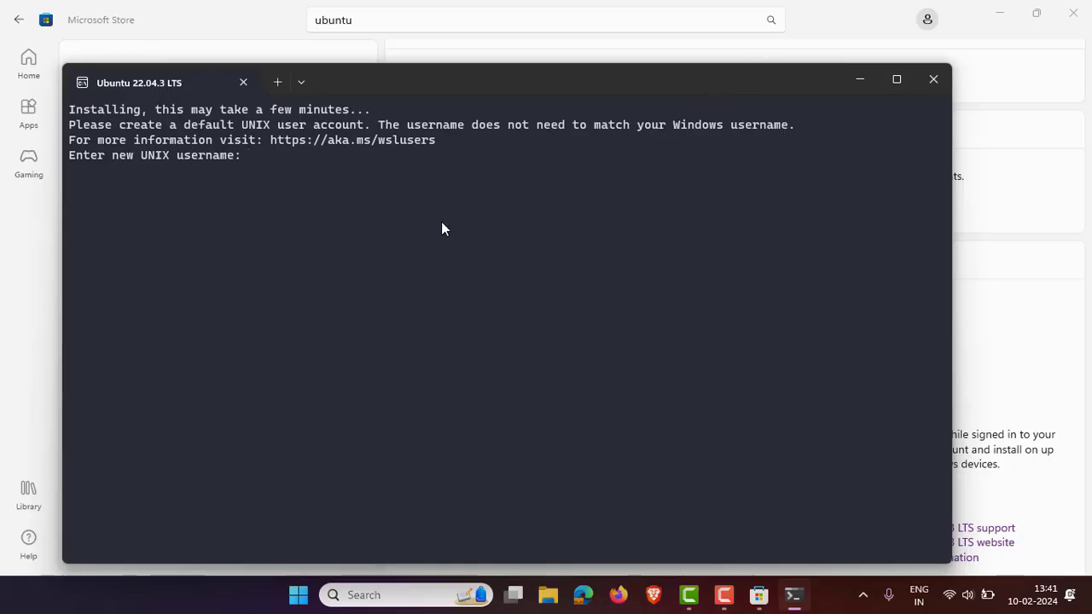
- Enter a new UNIX username, then set and confirm its password to finish setup
type("datasci")
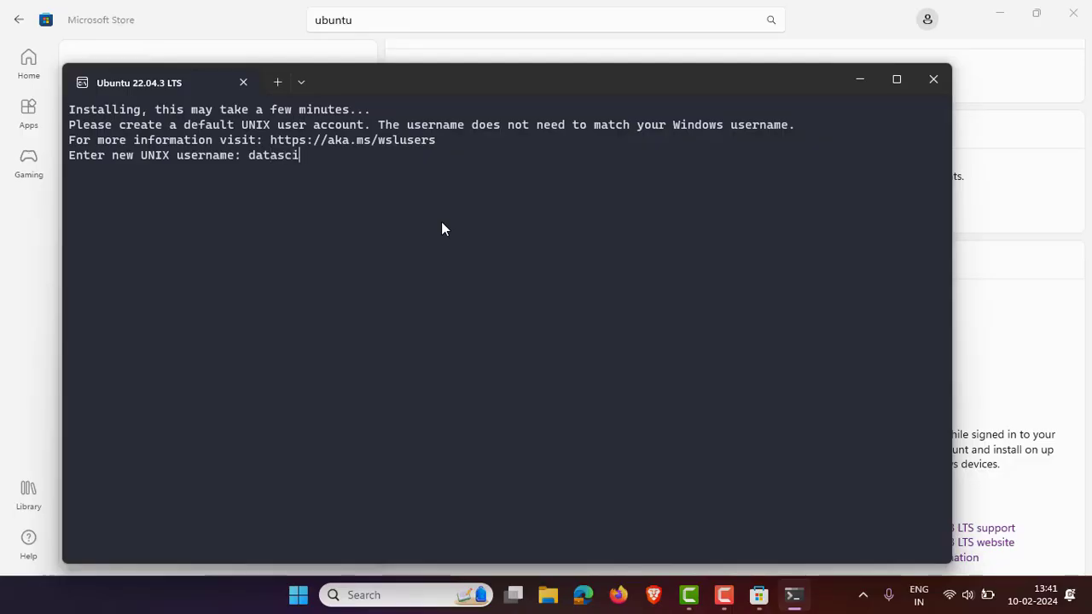
type("enceanywhere")
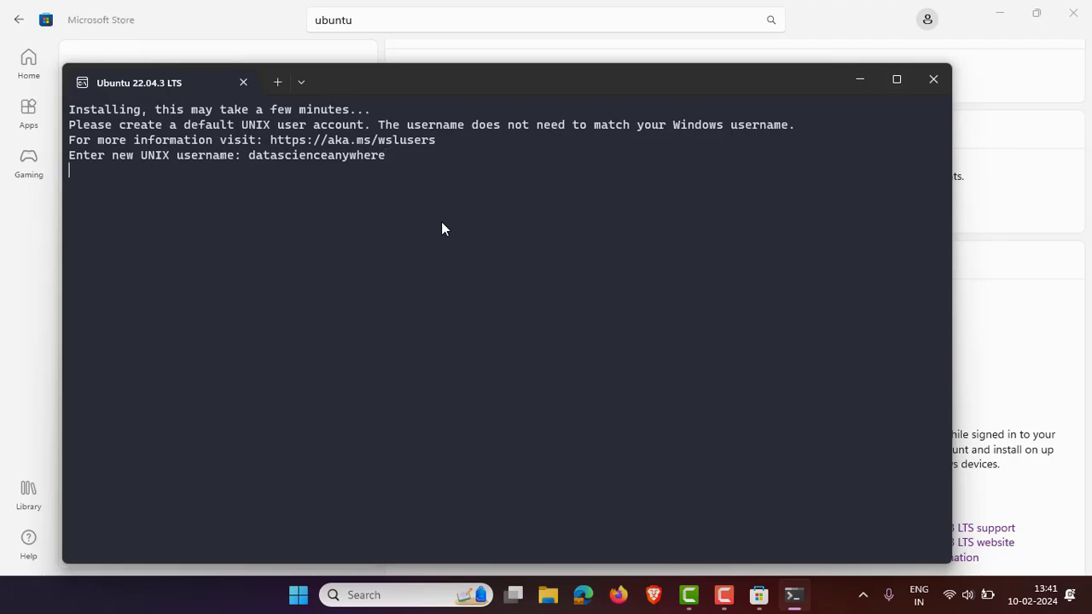
key("Return")
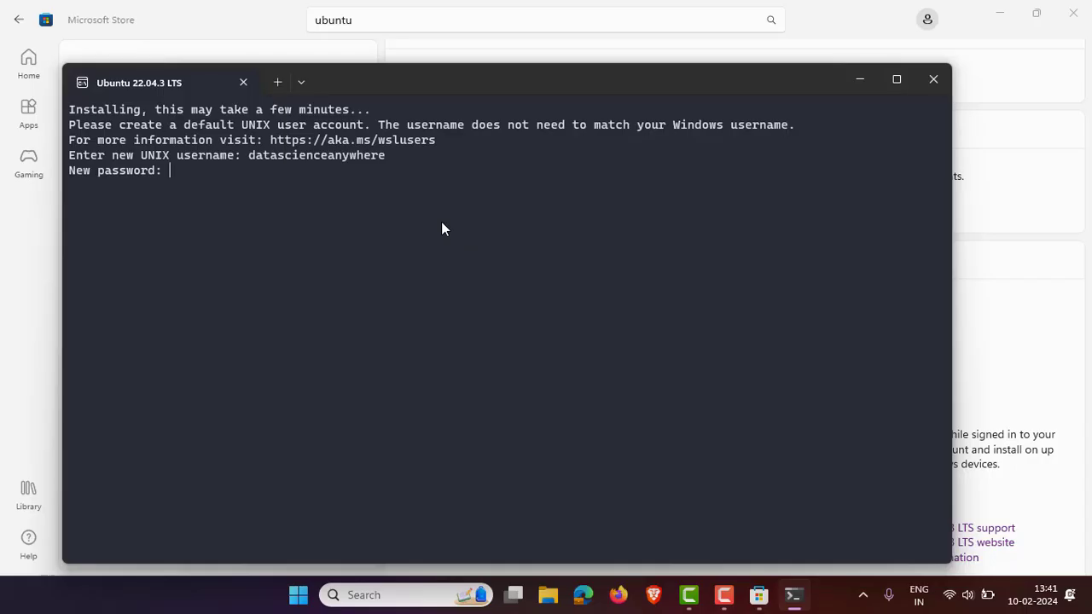
key("Return")
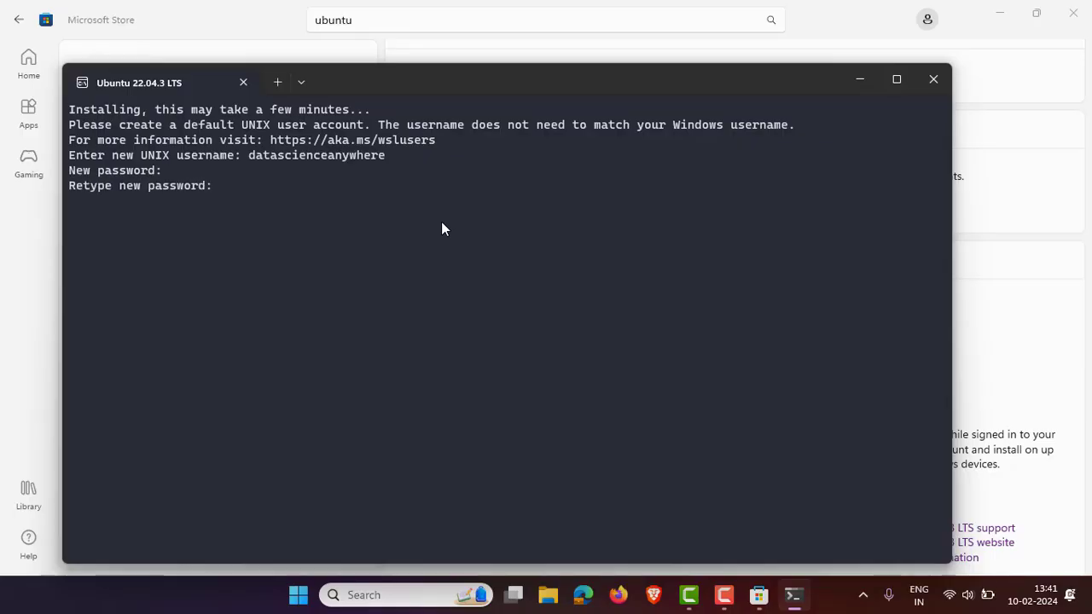
key("Return")
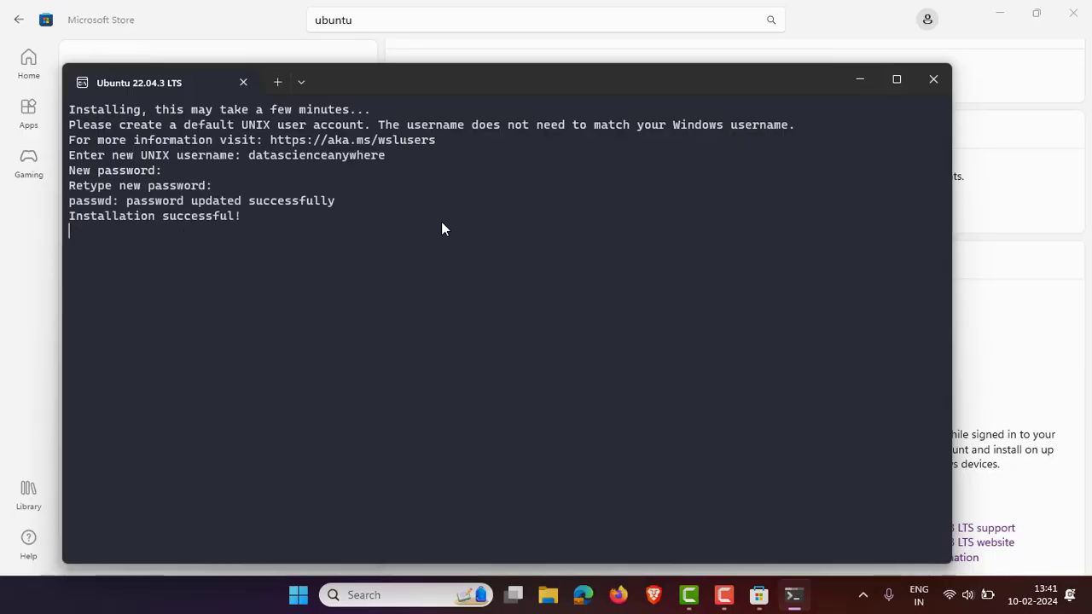